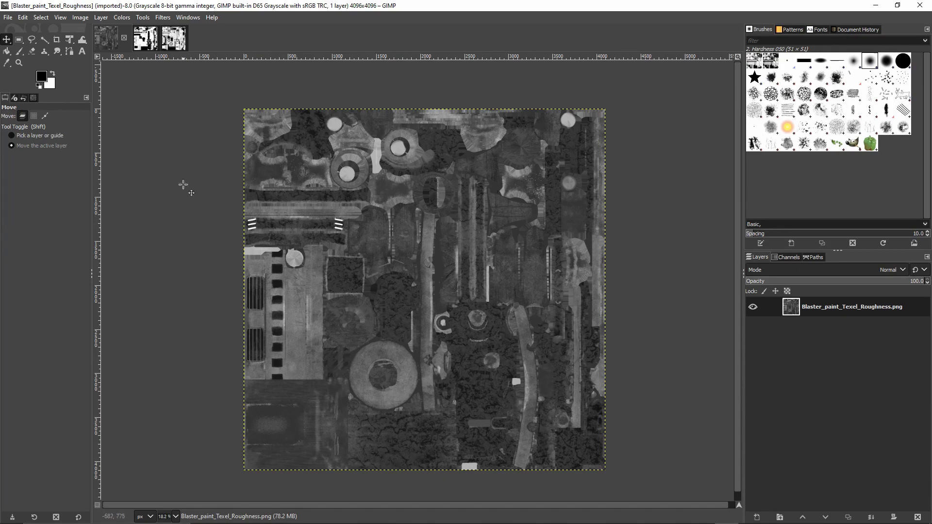
Step: Review the metallic, AO and roughness texture images, including the roughness map's channels
{"action": "left_click", "coordinate": [146, 43]}
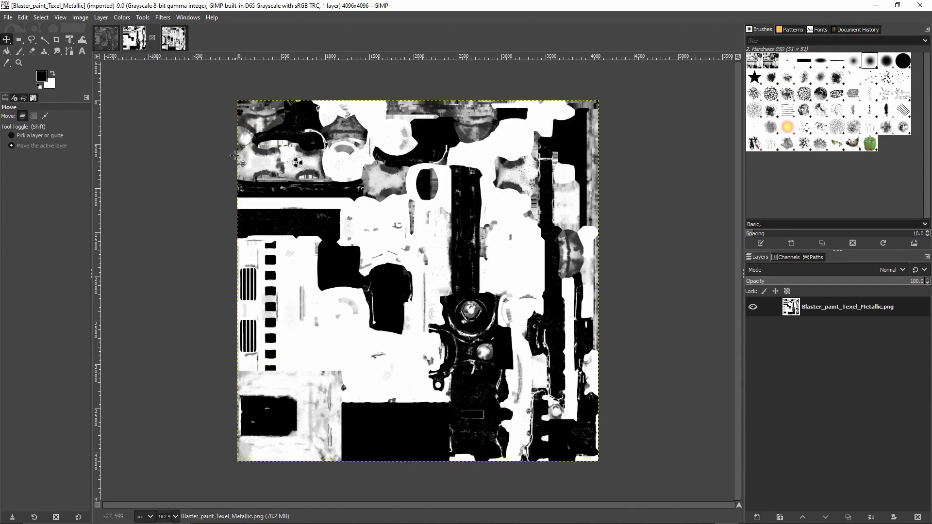
{"action": "left_click", "coordinate": [179, 44]}
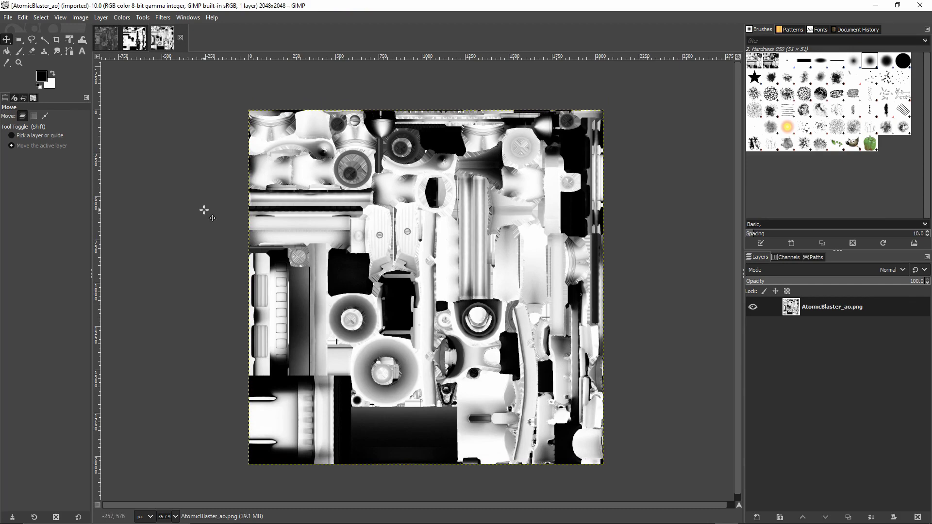
{"action": "left_click", "coordinate": [106, 30]}
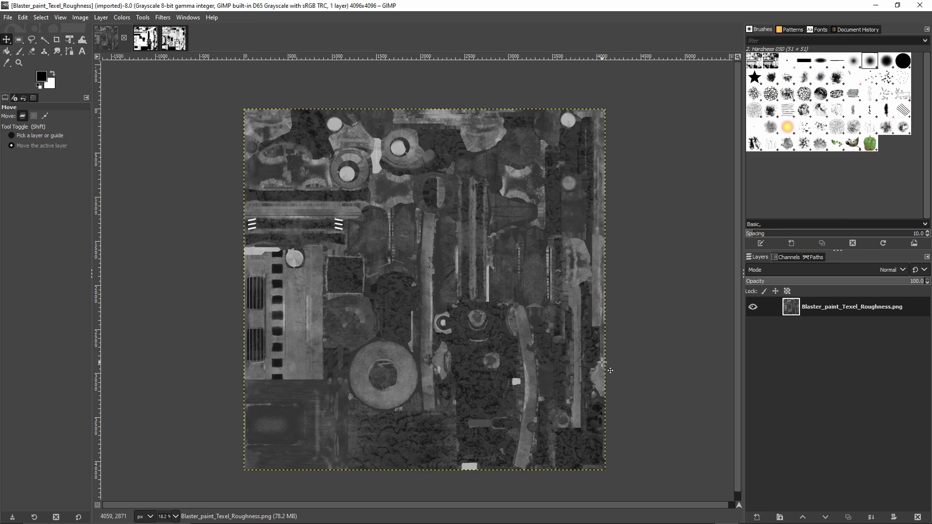
{"action": "left_click", "coordinate": [792, 257]}
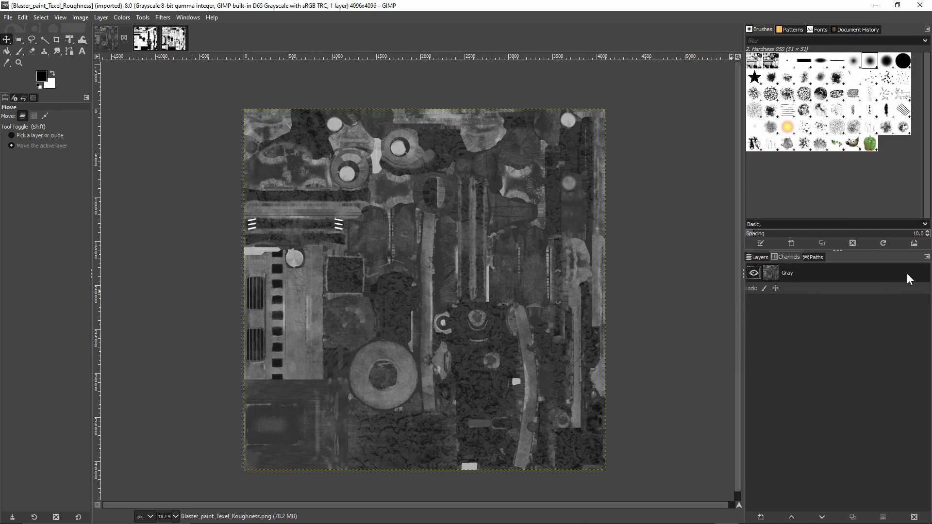
{"action": "left_click", "coordinate": [757, 257]}
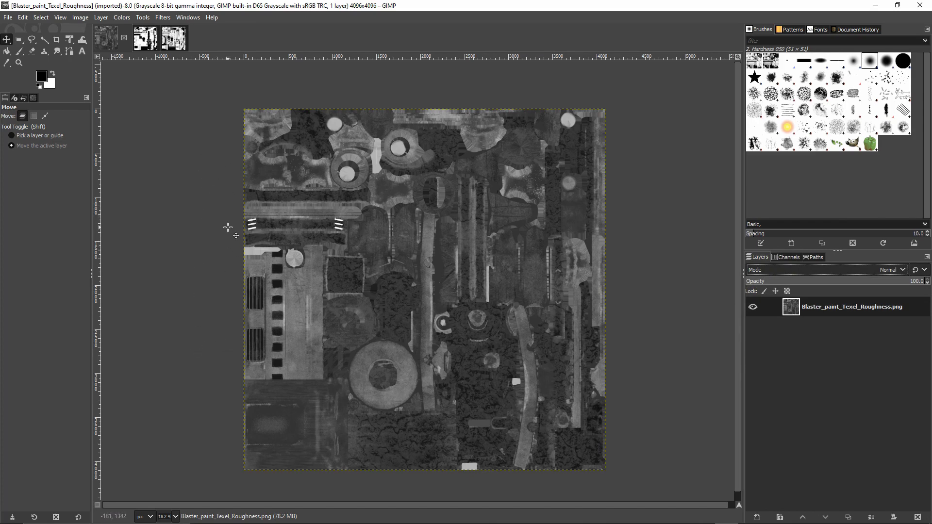
Step: Create a new 2048 × 2048 px image with the RGB color space
{"action": "key", "text": "ctrl+n"}
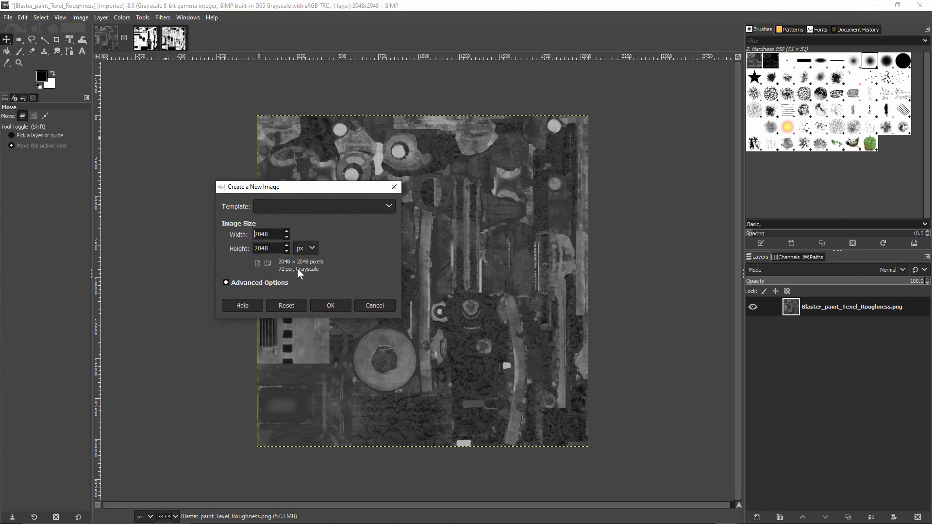
{"action": "left_click", "coordinate": [229, 282]}
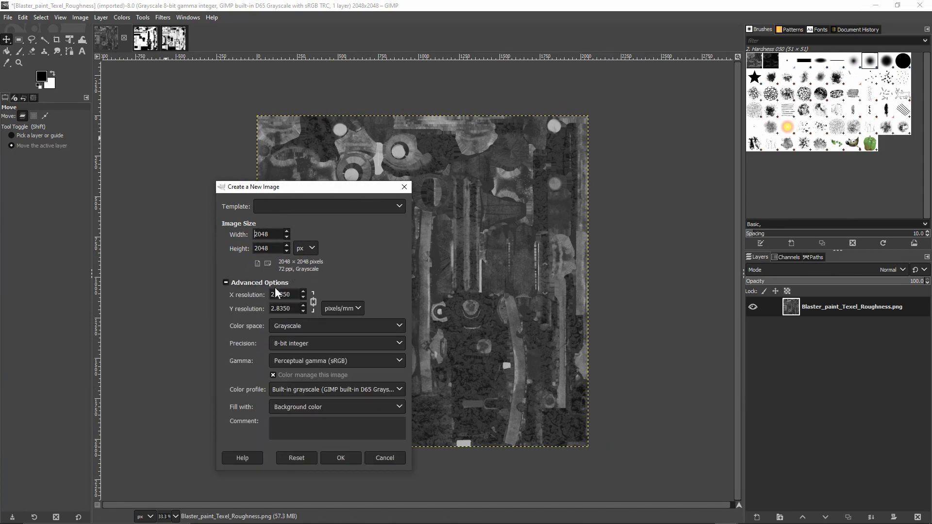
{"action": "left_click", "coordinate": [315, 327]}
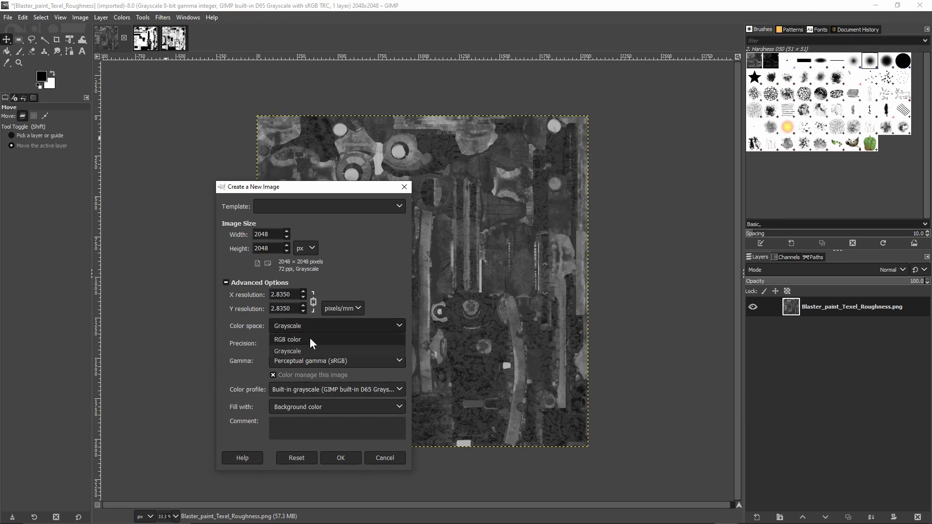
{"action": "left_click", "coordinate": [298, 339]}
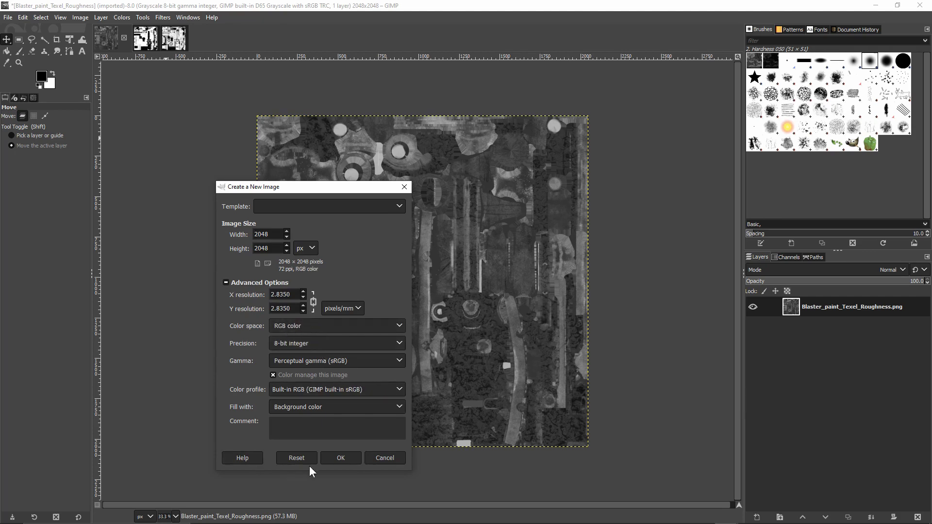
{"action": "left_click", "coordinate": [351, 456]}
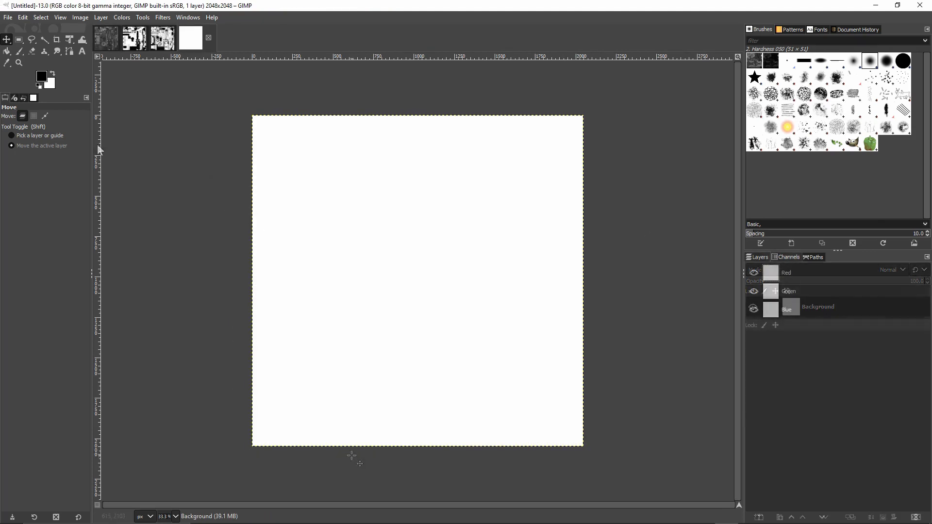
Step: Copy the Blaster_paint_Texel_Roughness image and return to the new blank image
{"action": "left_click", "coordinate": [105, 38]}
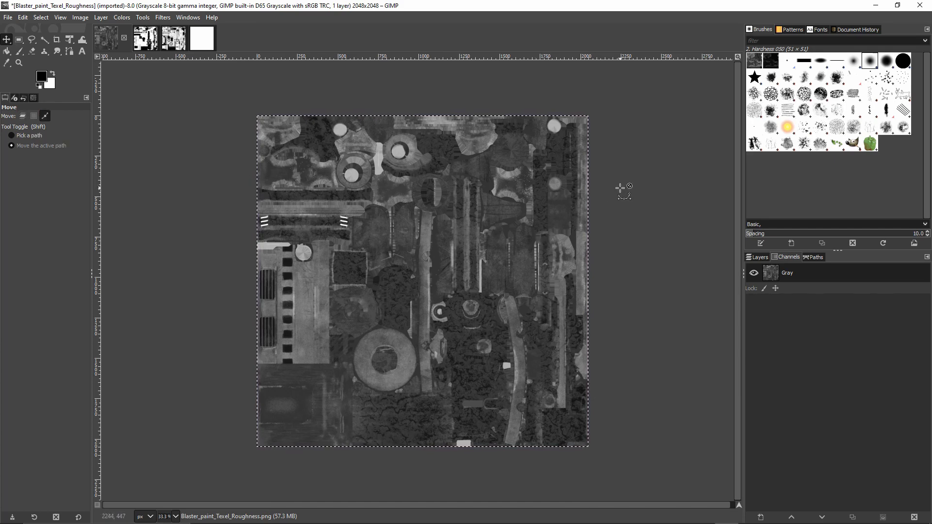
{"action": "key", "text": "ctrl+c"}
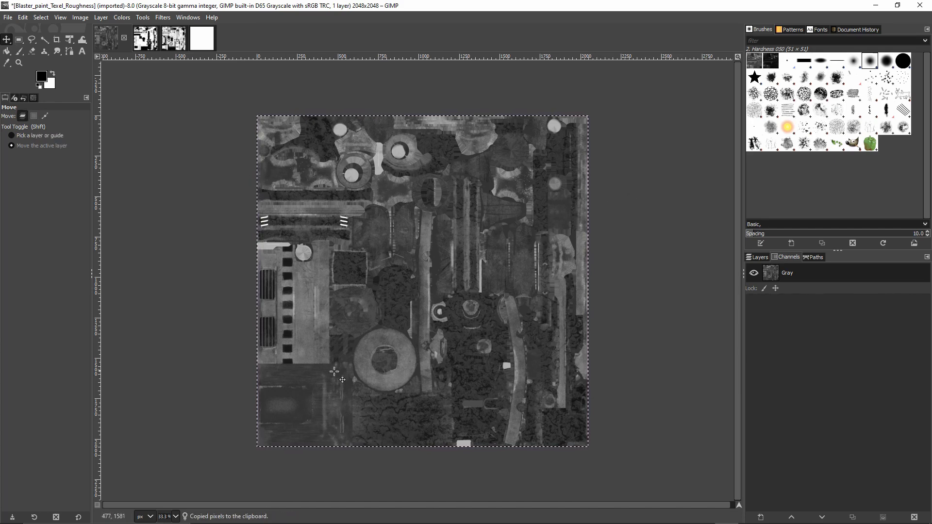
{"action": "left_click", "coordinate": [201, 44]}
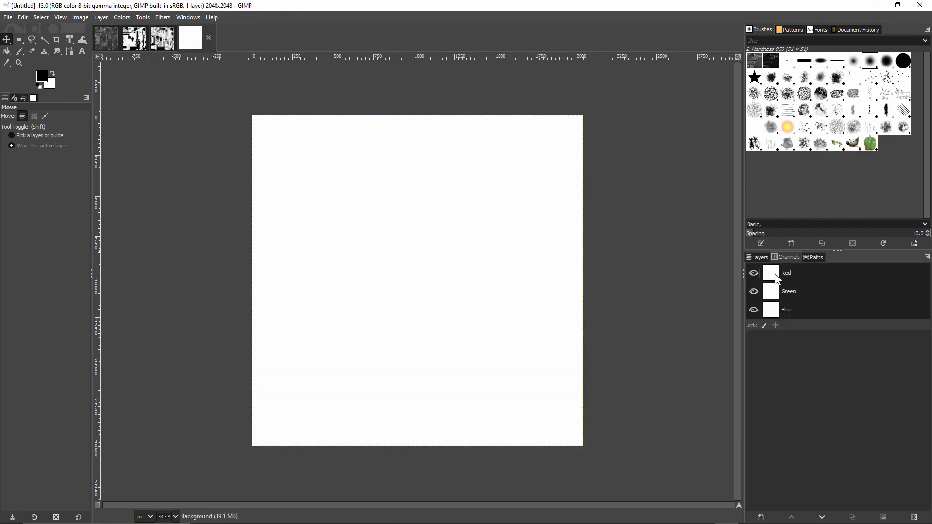
Step: Hide the Green and Blue channels and paste the roughness map into the Red channel
{"action": "left_click", "coordinate": [754, 291]}
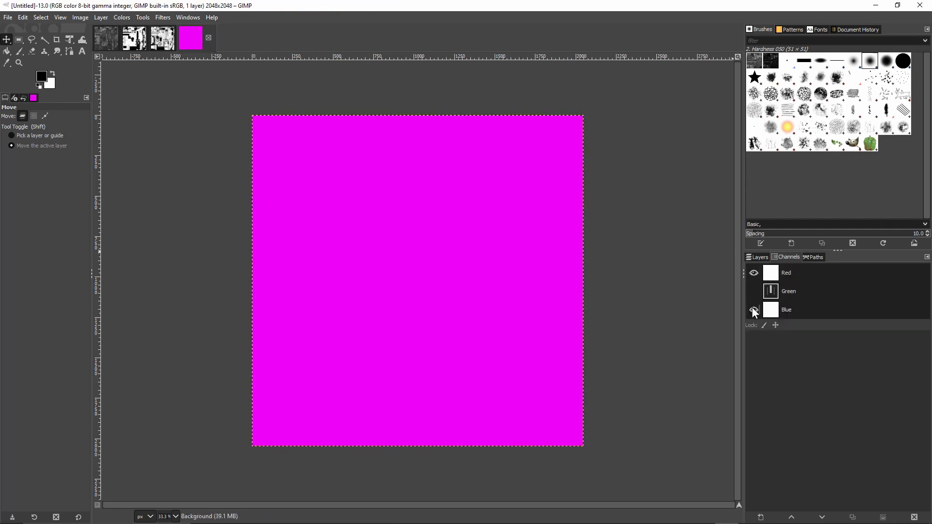
{"action": "left_click", "coordinate": [753, 310]}
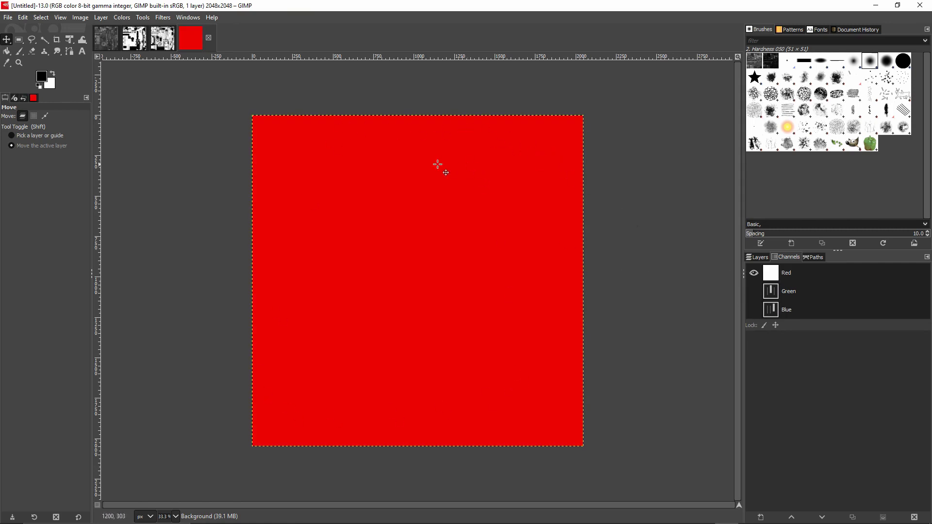
{"action": "left_click", "coordinate": [772, 275]}
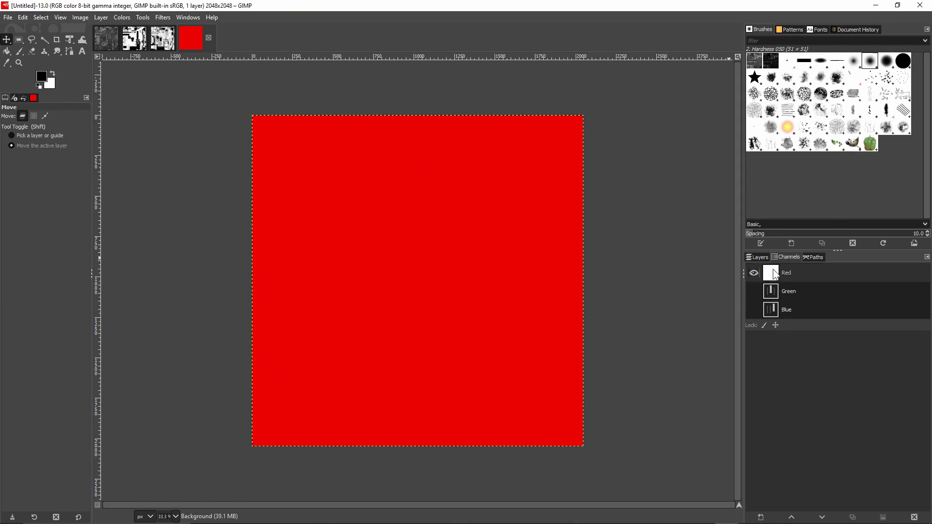
{"action": "key", "text": "ctrl+v"}
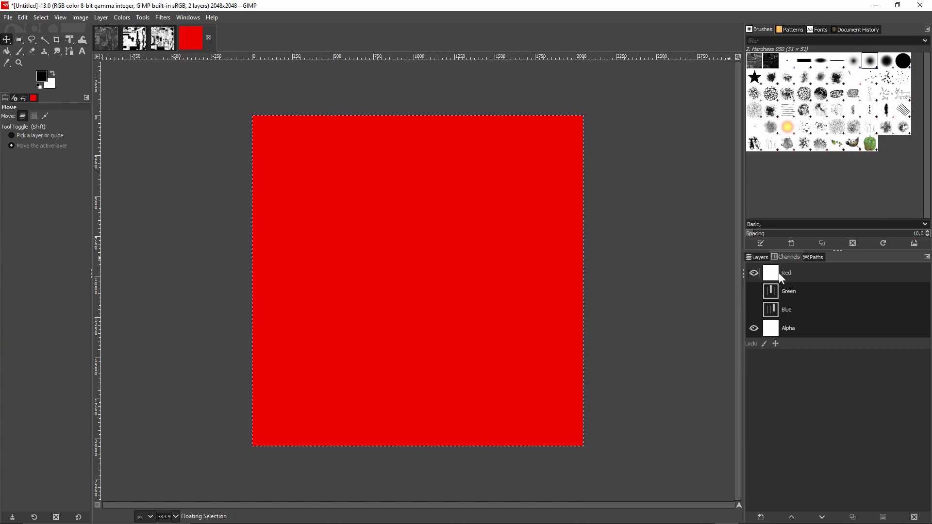
{"action": "left_click", "coordinate": [779, 273]}
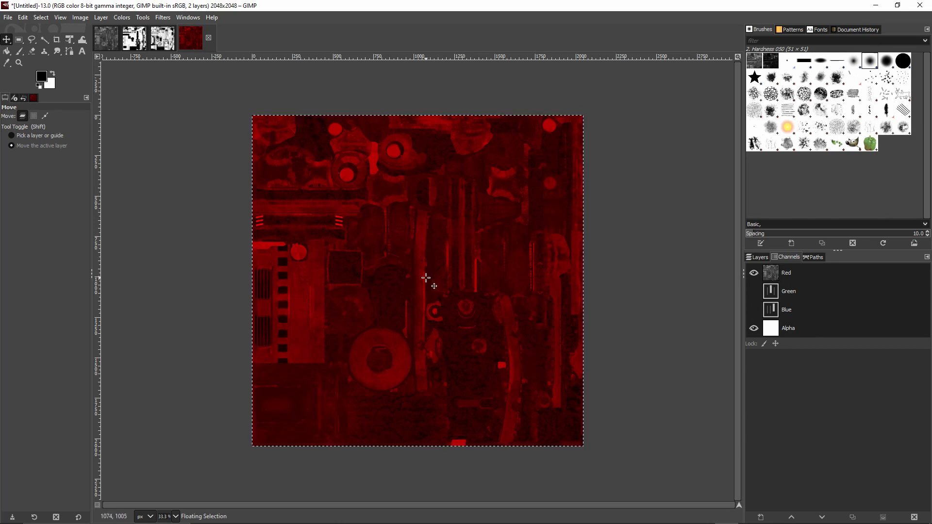
Step: Compare the roughness source with the red-channel copy up close, examining the three slanted stripes
{"action": "left_click", "coordinate": [107, 47]}
{"action": "scroll", "coordinate": [349, 180], "scroll_direction": "up", "scroll_amount": 6}
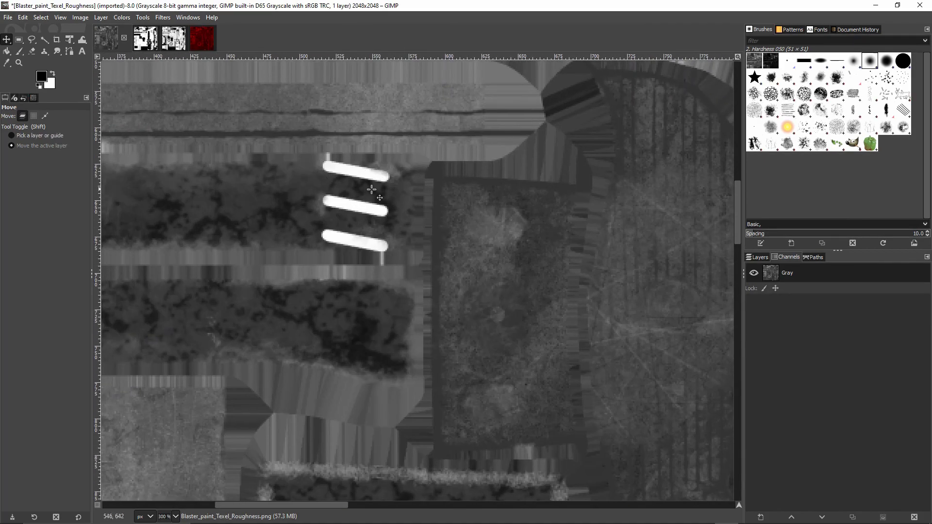
{"action": "left_click", "coordinate": [211, 33]}
{"action": "scroll", "coordinate": [340, 202], "scroll_direction": "up", "scroll_amount": 15}
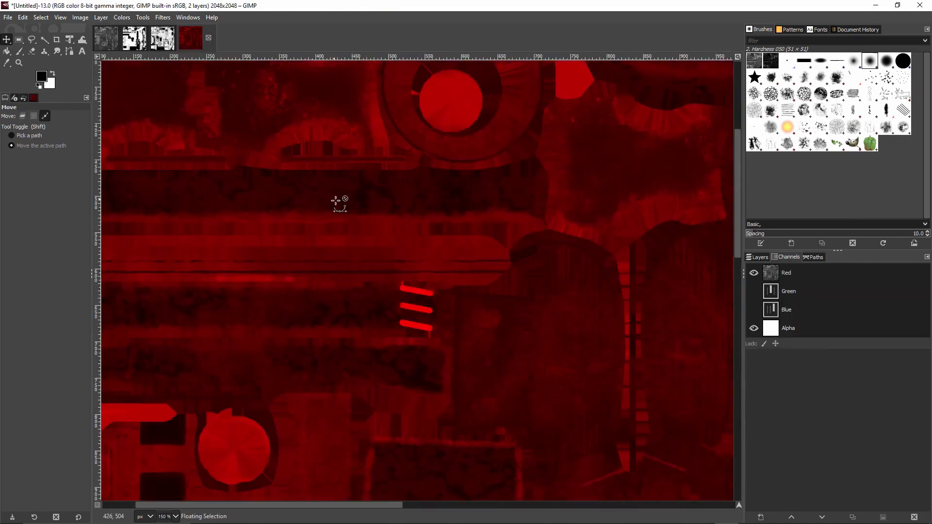
{"action": "scroll", "coordinate": [440, 246], "scroll_direction": "down", "scroll_amount": 12}
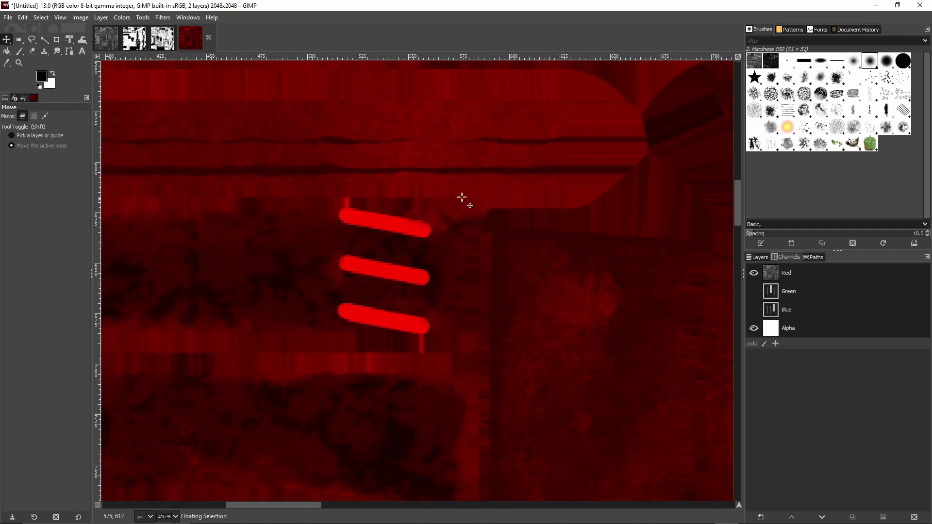
{"action": "scroll", "coordinate": [495, 194], "scroll_direction": "down", "scroll_amount": 9}
{"action": "scroll", "coordinate": [497, 204], "scroll_direction": "up", "scroll_amount": 1}
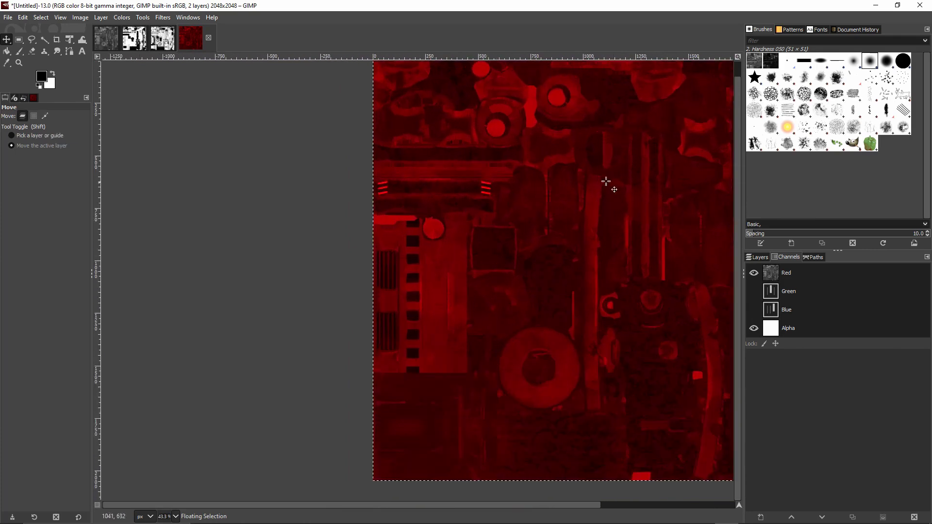
{"action": "scroll", "coordinate": [485, 191], "scroll_direction": "up", "scroll_amount": 1}
{"action": "scroll", "coordinate": [476, 194], "scroll_direction": "right", "scroll_amount": 1}
{"action": "scroll", "coordinate": [476, 194], "scroll_direction": "up", "scroll_amount": 1}
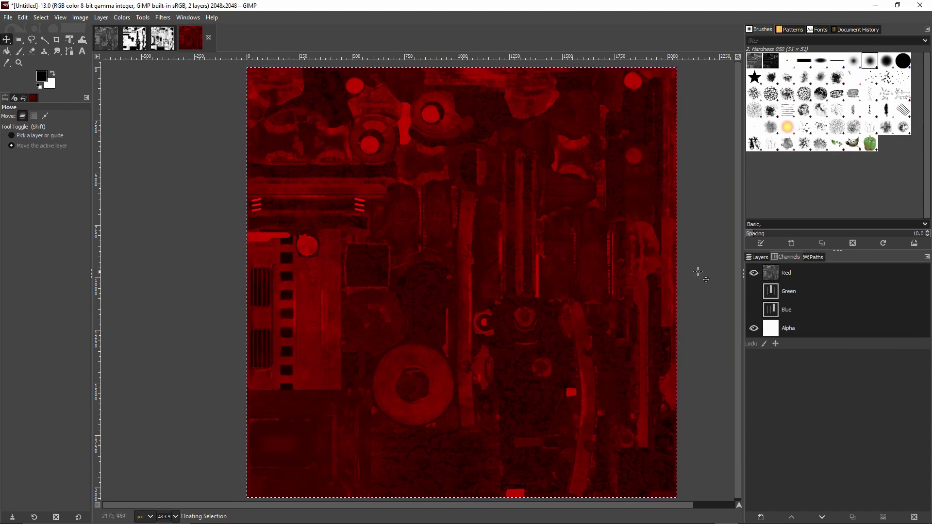
{"action": "key", "text": "minus"}
Step: Copy the Blaster_paint_Texel_Metallic image and return to the red-channel composite
{"action": "left_click", "coordinate": [139, 46]}
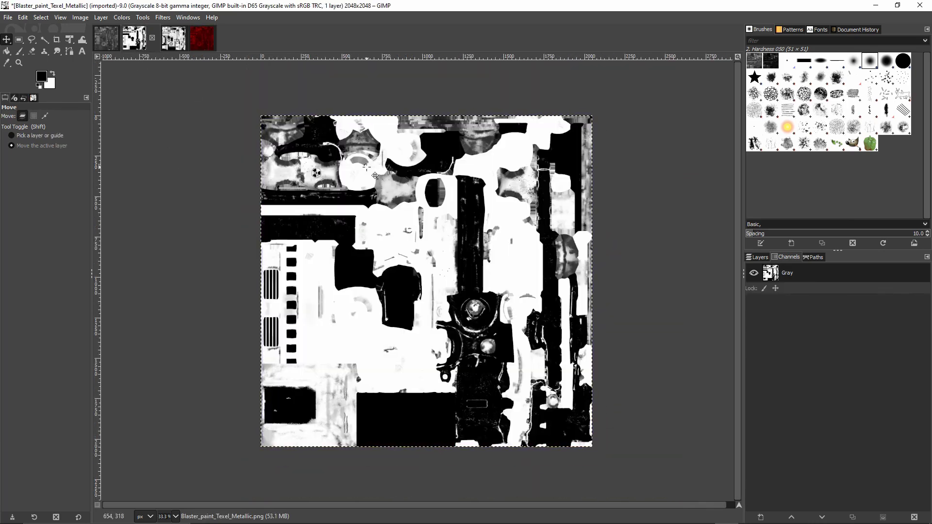
{"action": "key", "text": "ctrl+c"}
{"action": "left_click", "coordinate": [202, 39]}
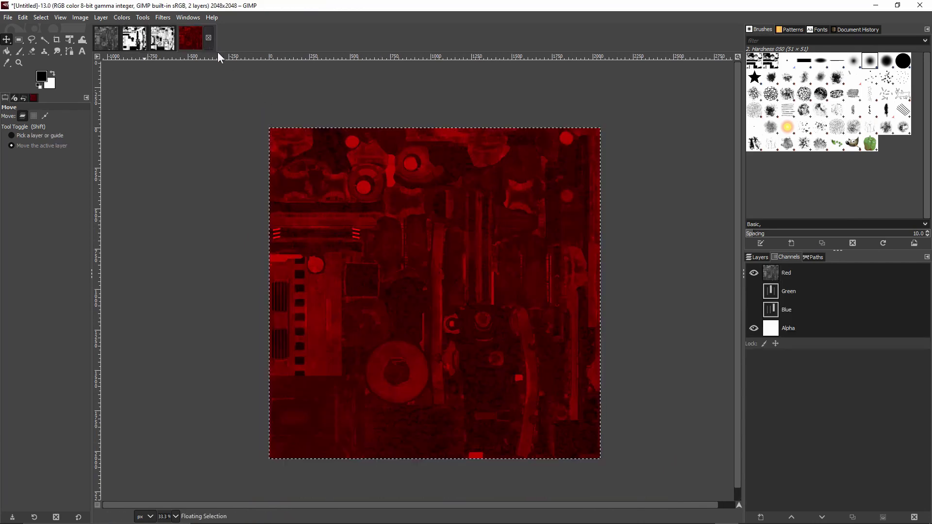
Step: Show the Green channel, hide the Red channel, and paste the metallic map into Green only
{"action": "left_click", "coordinate": [753, 291]}
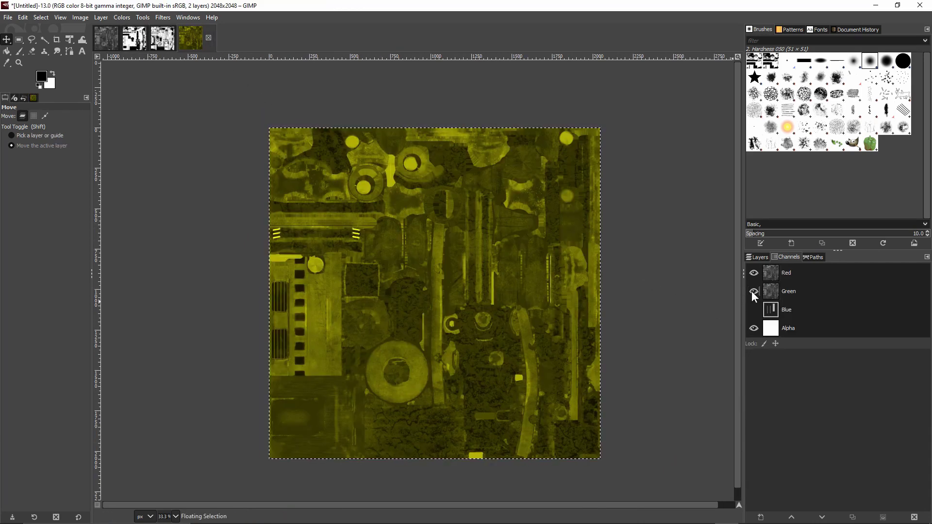
{"action": "left_click", "coordinate": [770, 293]}
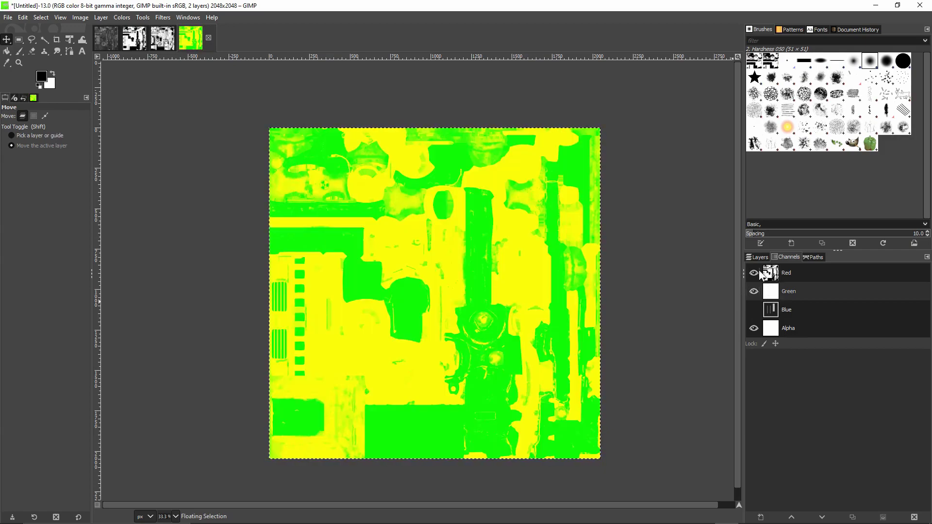
{"action": "left_click", "coordinate": [754, 275]}
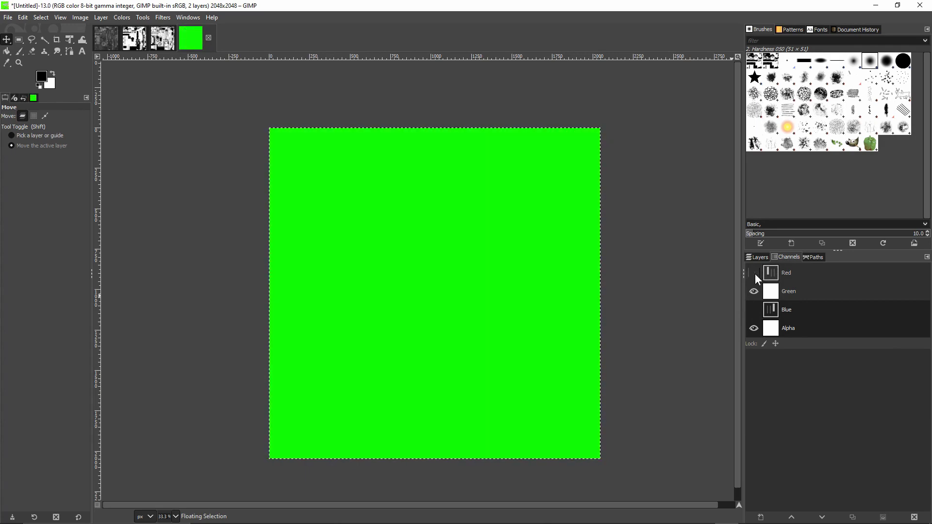
{"action": "left_click", "coordinate": [773, 293]}
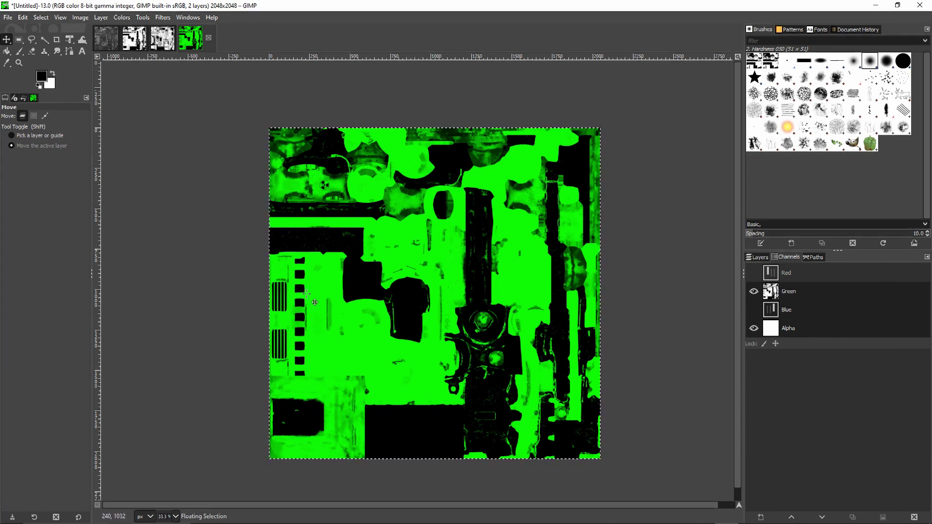
Step: Check the metallic source against the Green channel copy and make the Red channel visible again
{"action": "left_click", "coordinate": [138, 40]}
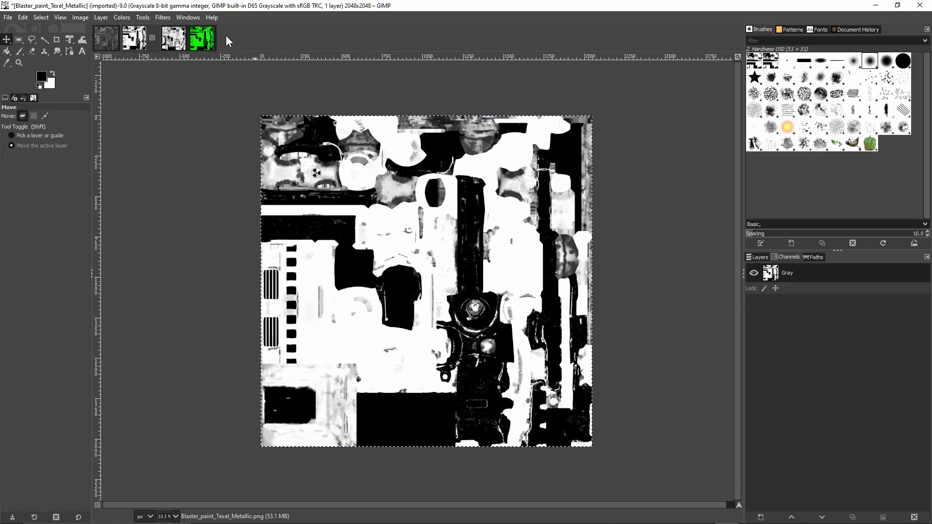
{"action": "left_click", "coordinate": [202, 39]}
{"action": "key", "text": "ctrl+v"}
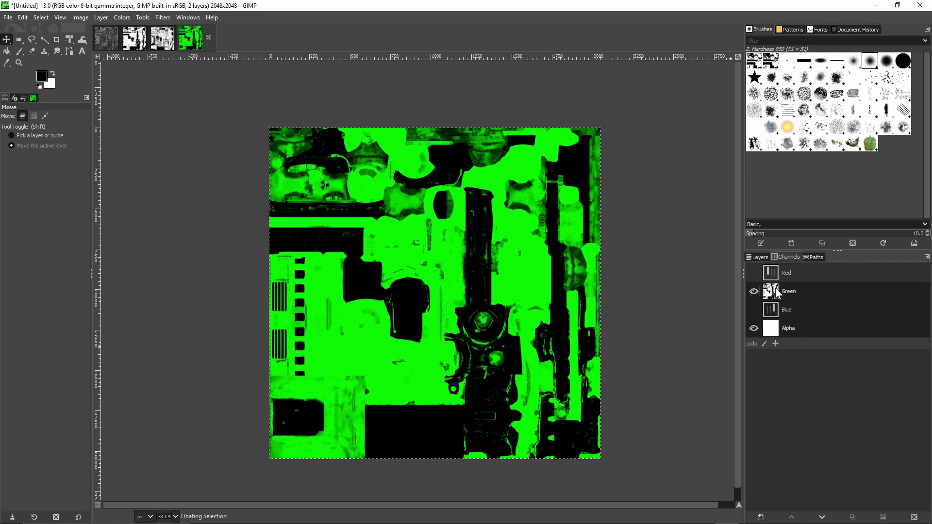
{"action": "left_click", "coordinate": [754, 273]}
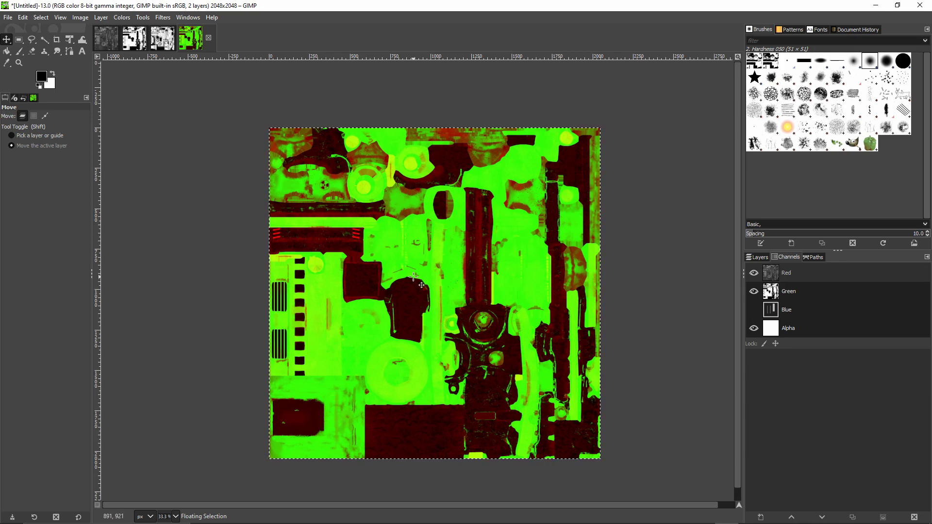
Step: Select the entire AtomicBlaster_ao image and copy it to the clipboard
{"action": "left_click", "coordinate": [162, 38]}
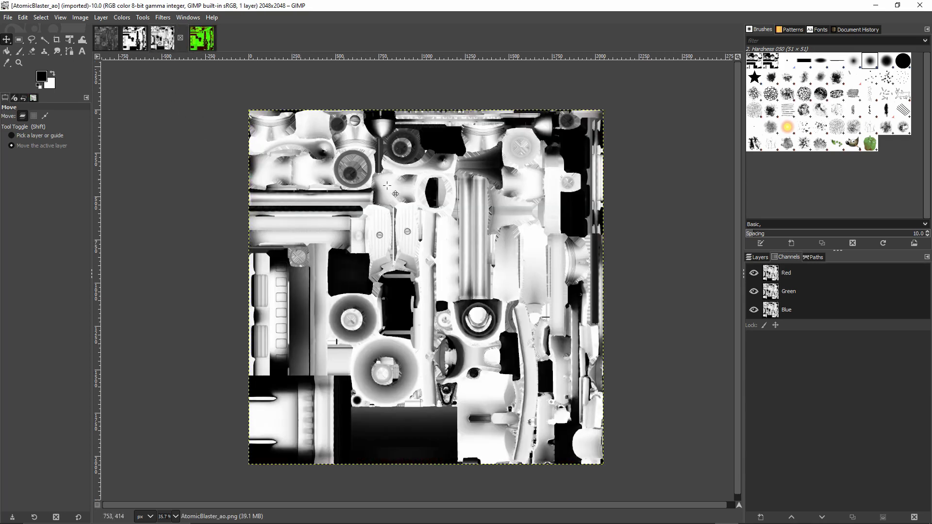
{"action": "key", "text": "ctrl+a"}
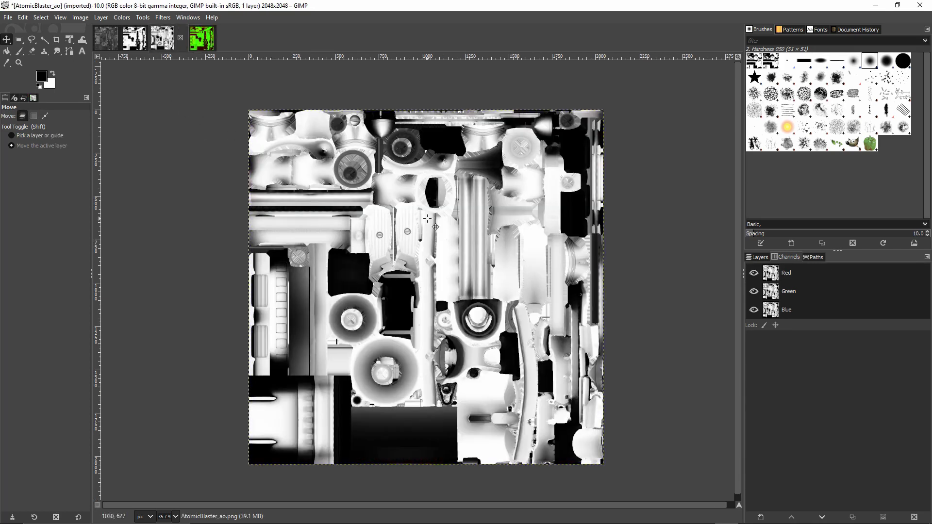
{"action": "key", "text": "ctrl+c"}
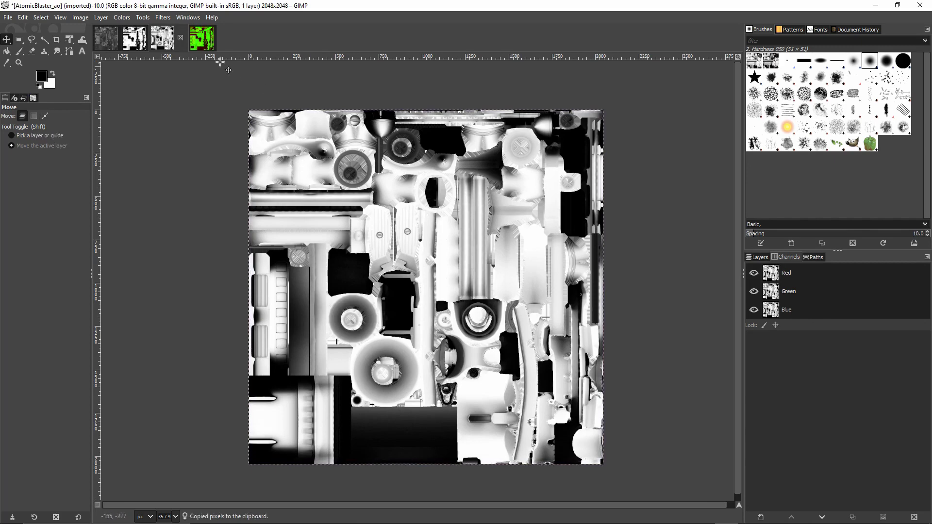
Step: Paste the ambient occlusion map into the composite image's Blue channel only, with Blue made visible and Green deselected
{"action": "left_click", "coordinate": [203, 39]}
{"action": "key", "text": "ctrl+v"}
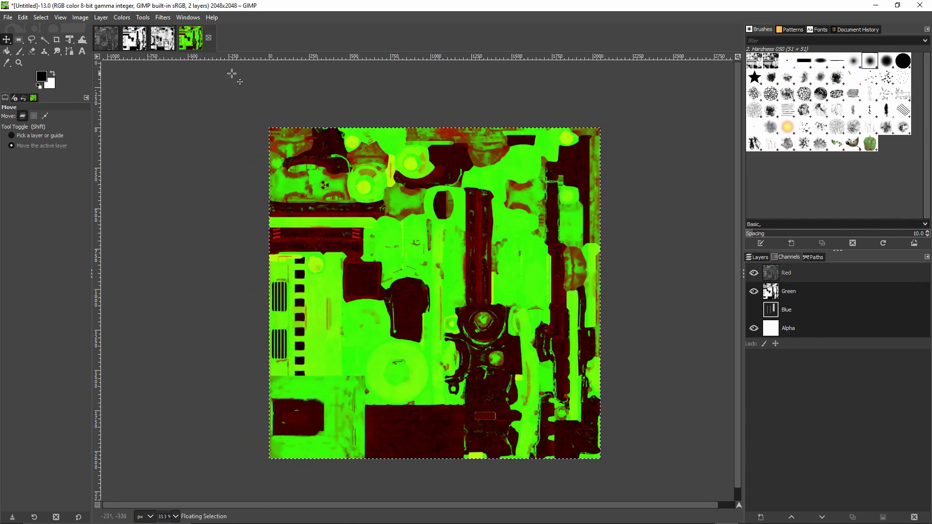
{"action": "left_click", "coordinate": [753, 310]}
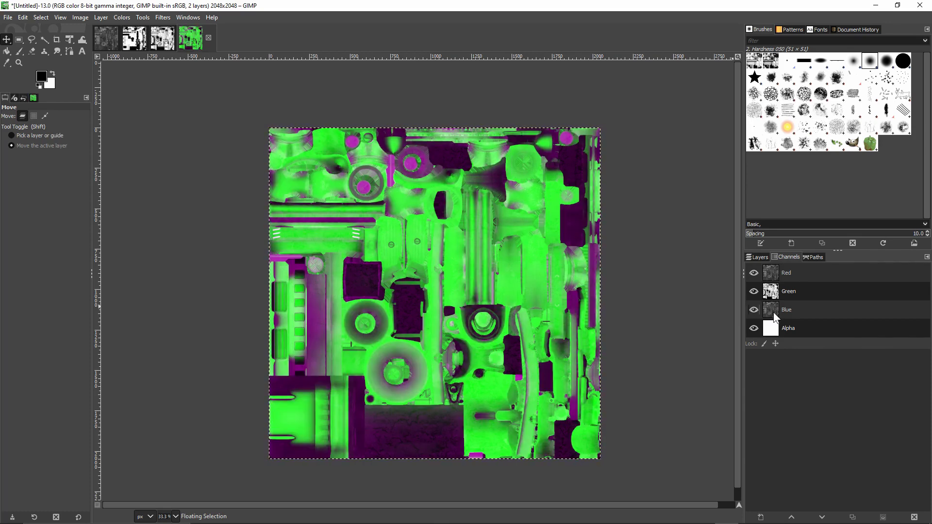
{"action": "left_click", "coordinate": [771, 290]}
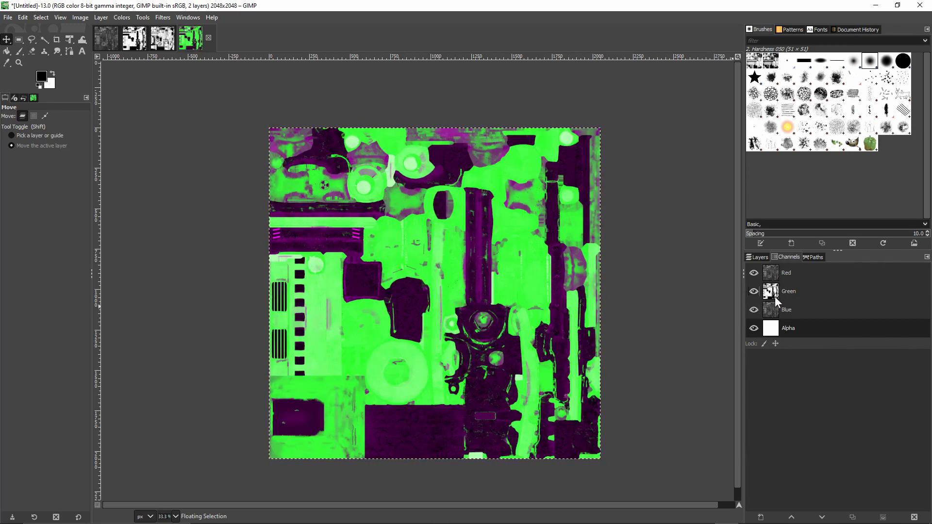
{"action": "left_click", "coordinate": [773, 312]}
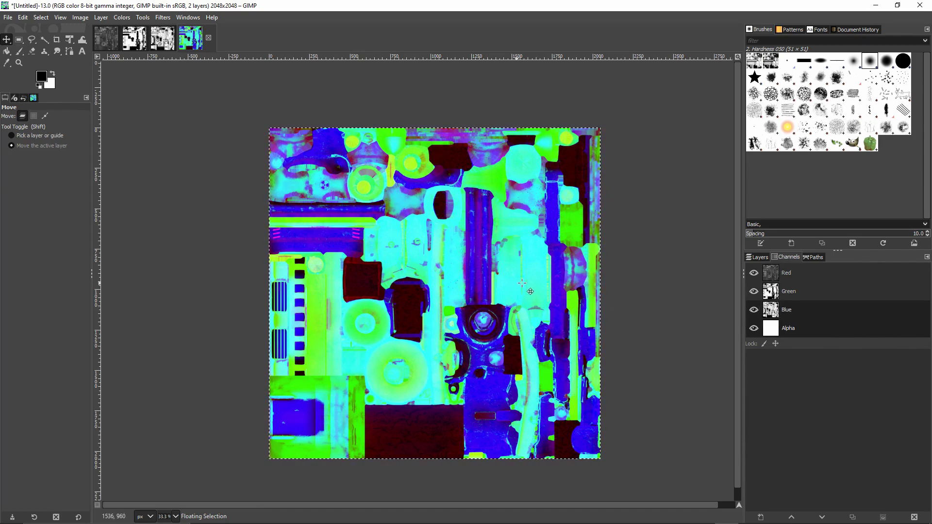
Step: Check the Blue channel on its own by hiding Red and Green, and make Green and Red visible again
{"action": "left_click", "coordinate": [753, 273]}
{"action": "left_click", "coordinate": [753, 292]}
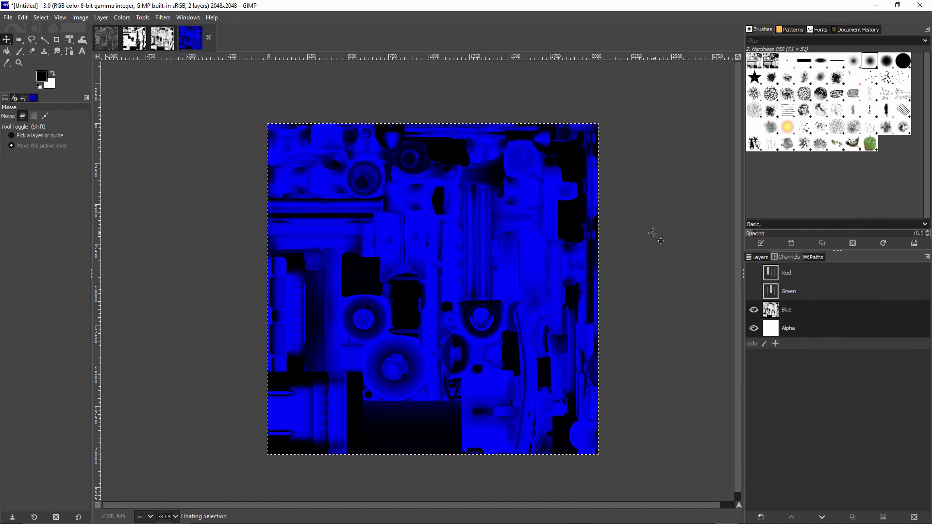
{"action": "left_click", "coordinate": [753, 291]}
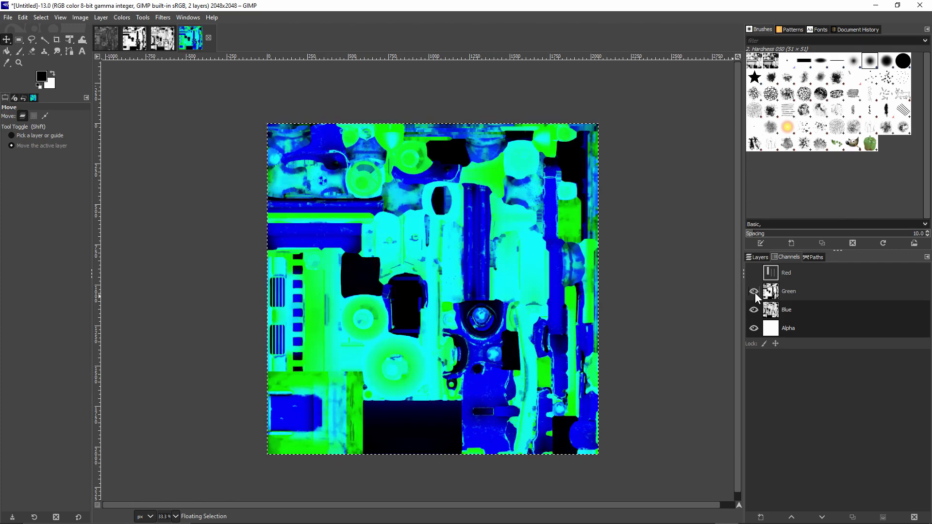
{"action": "left_click", "coordinate": [753, 273]}
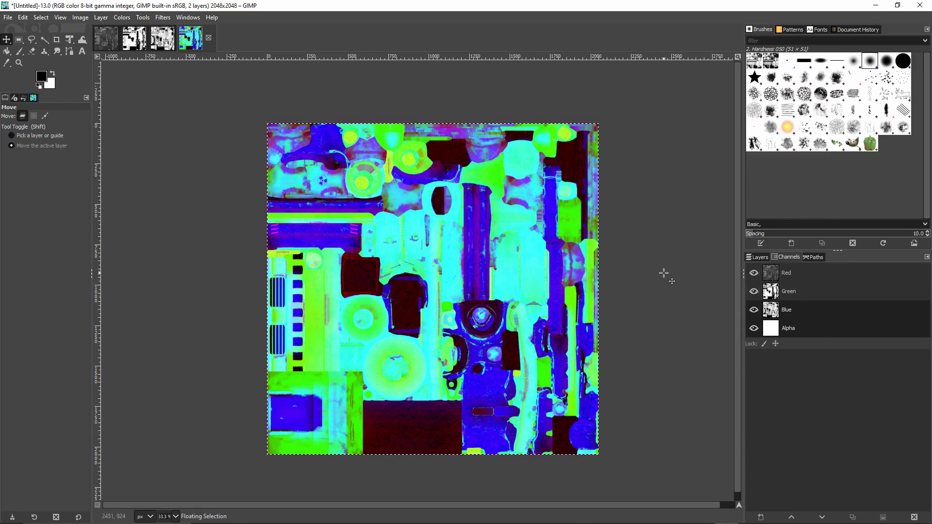
Step: Start exporting the packed RGB composite as an image file
{"action": "key", "text": "ctrl+shift+e"}
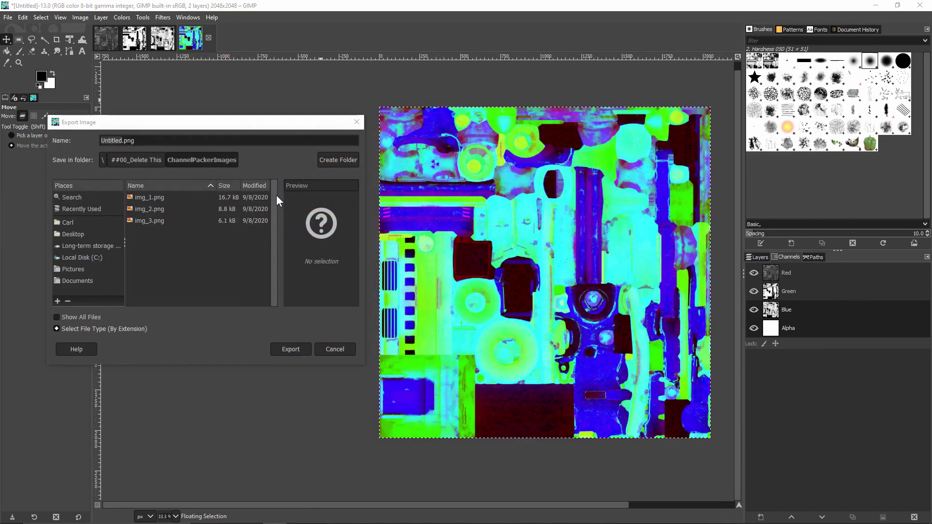